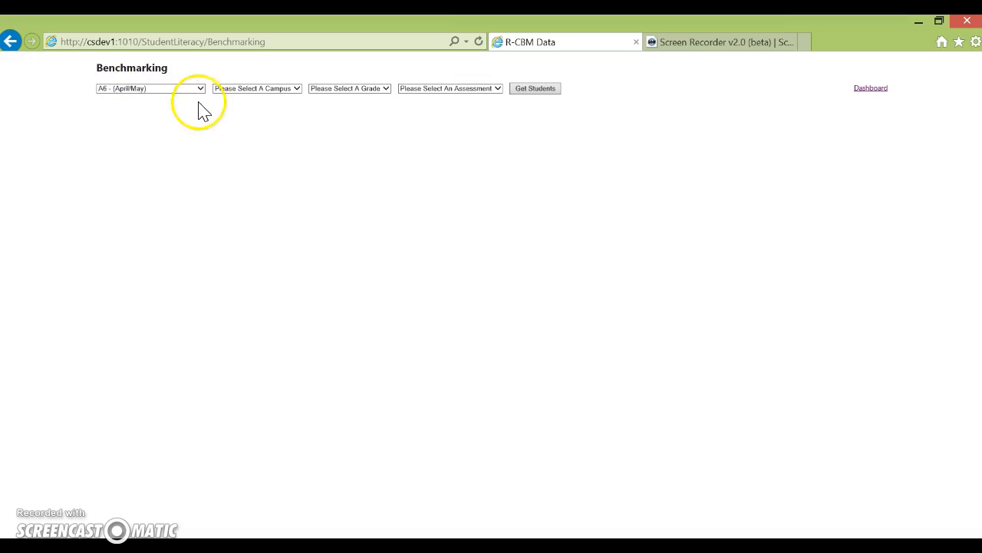
Step: Load the student list for the Southeast campus, 6th Grade, with the MAZE assessment in period A6 - (April/May)
left_click(234, 89)
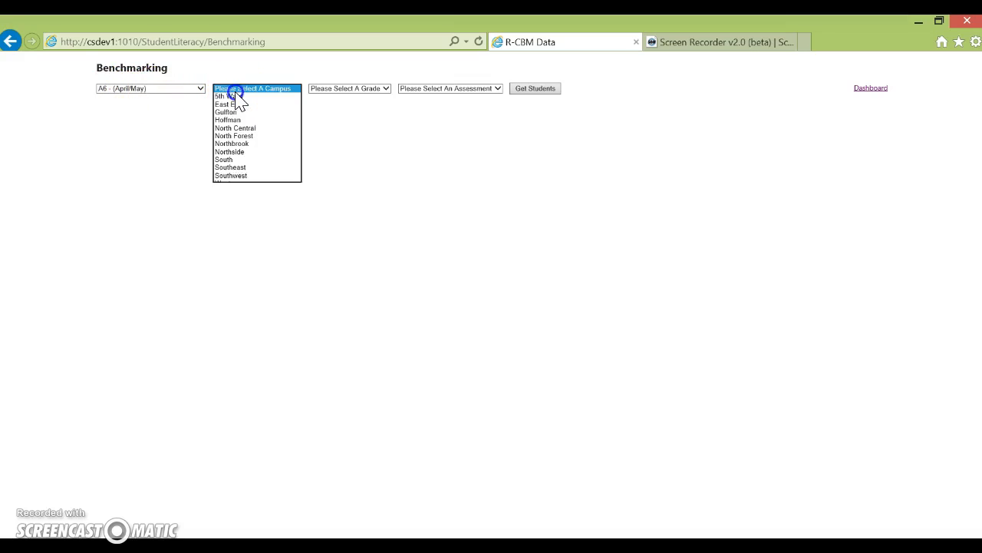
left_click(246, 167)
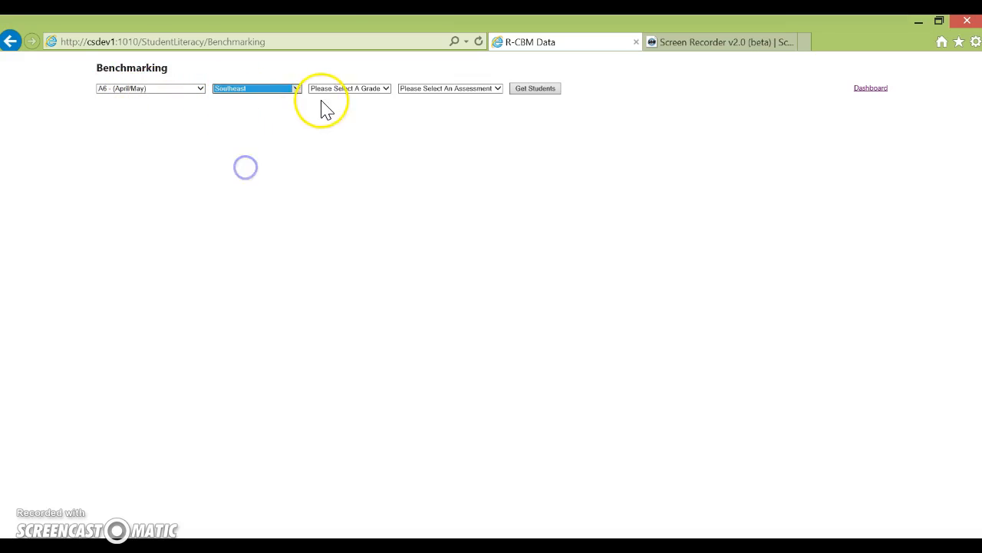
left_click(319, 88)
left_click(322, 96)
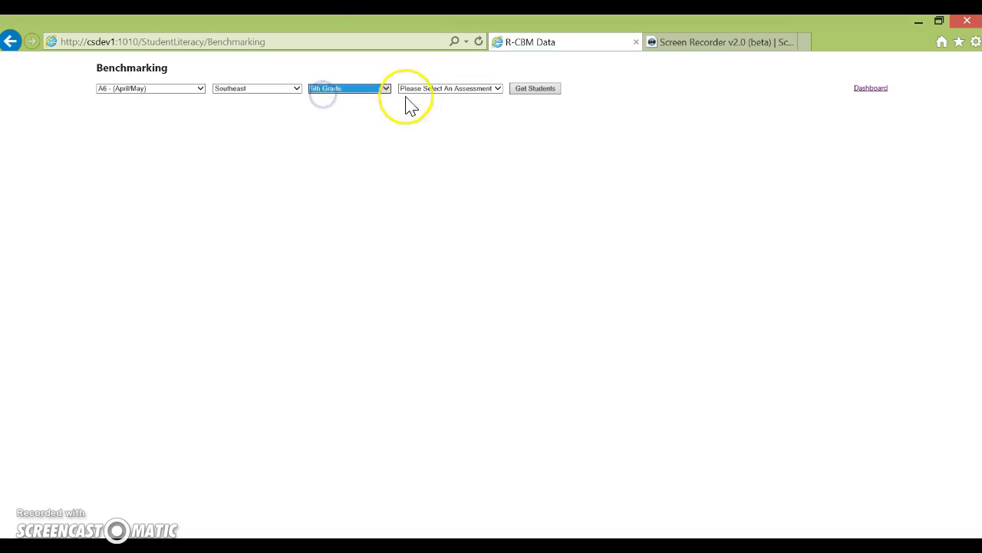
left_click(433, 99)
left_click(432, 96)
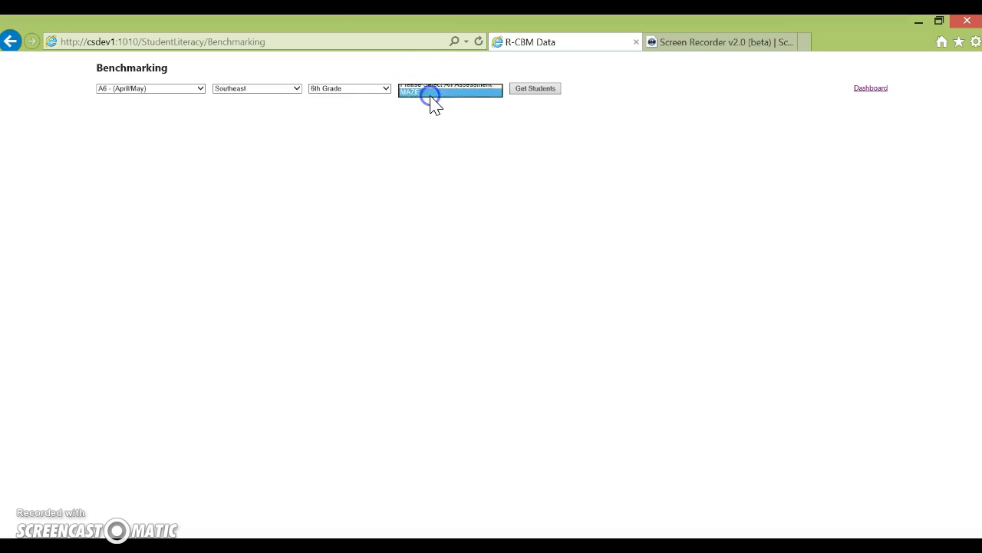
left_click(537, 95)
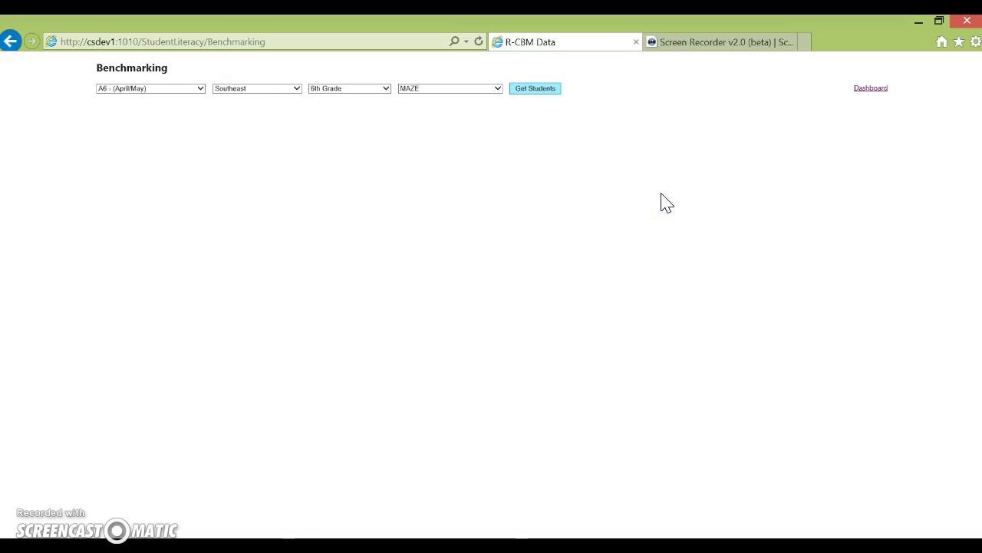
left_click(608, 183)
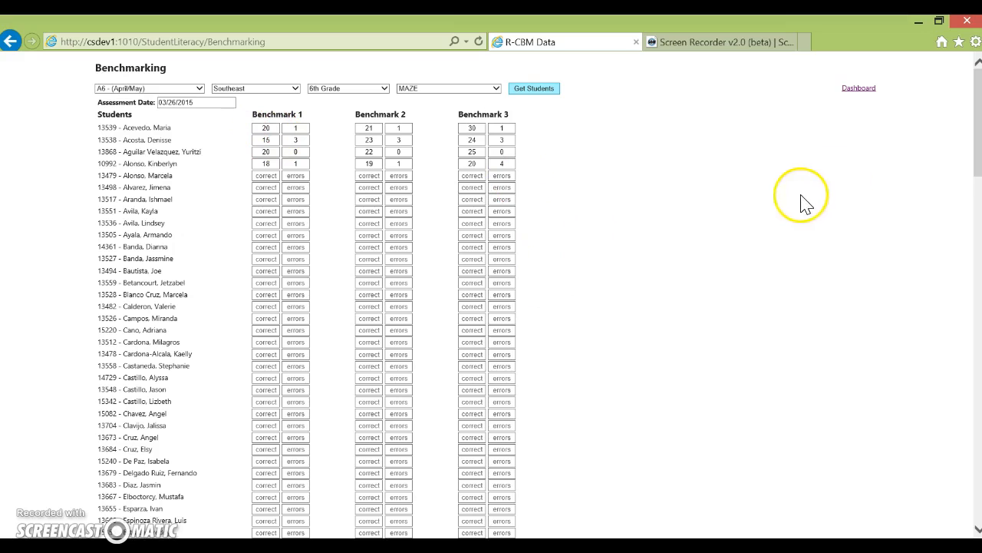
Step: Enter correct/errors scores of 10/1, 13/1 and 8/1 for the fifth student's Benchmarks 1 to 3 and submit the form
left_click_drag(978, 156, 951, 150)
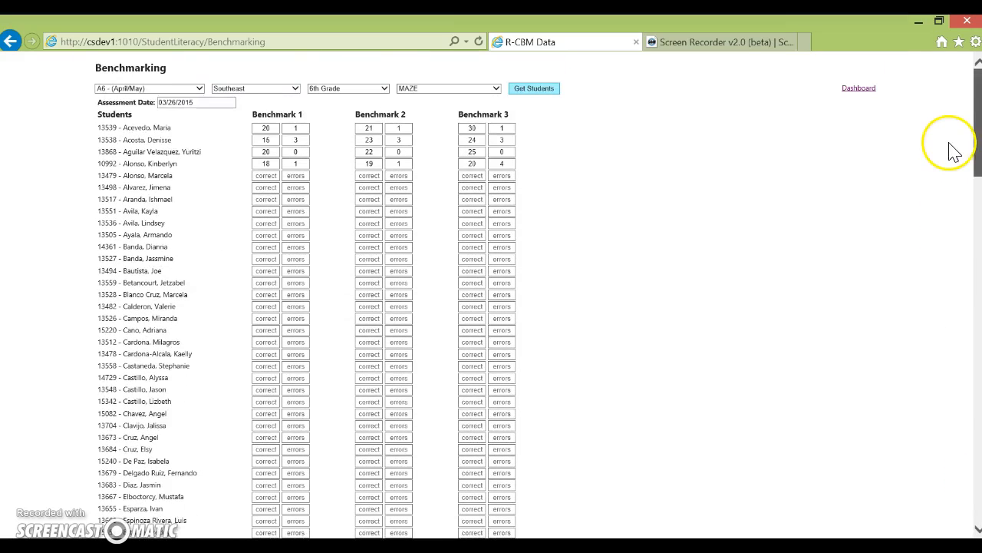
left_click(274, 176)
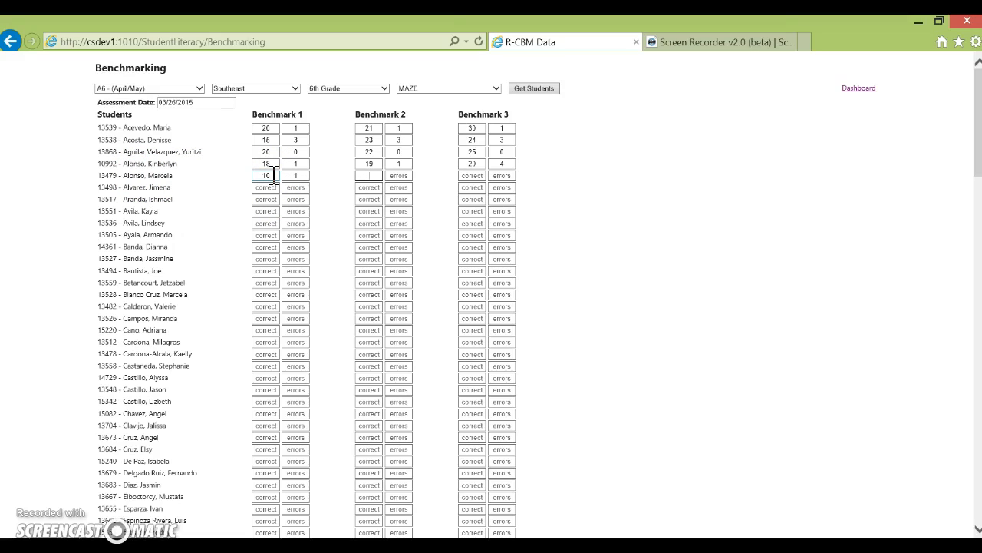
key("Tab")
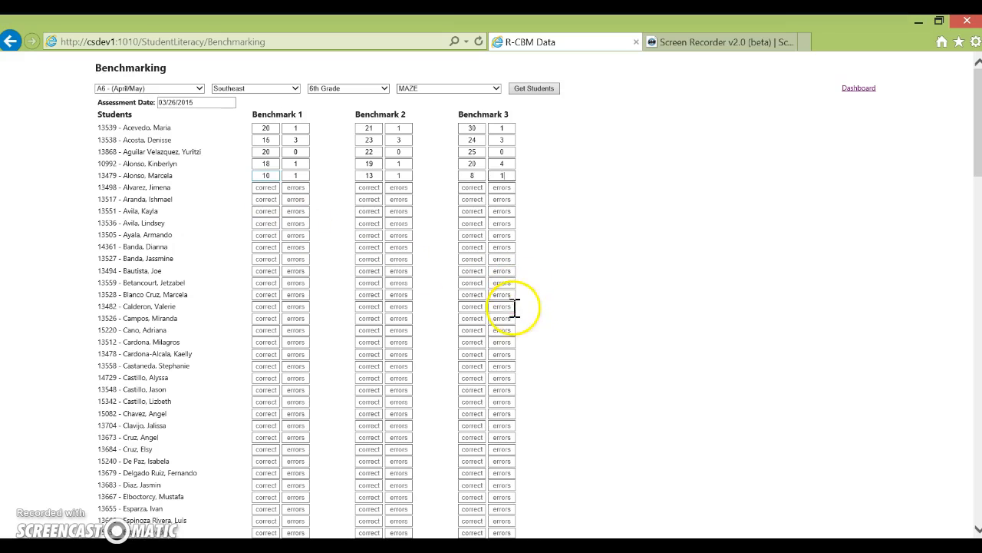
scroll(539, 325, "down", 8)
scroll(539, 324, "down", 10)
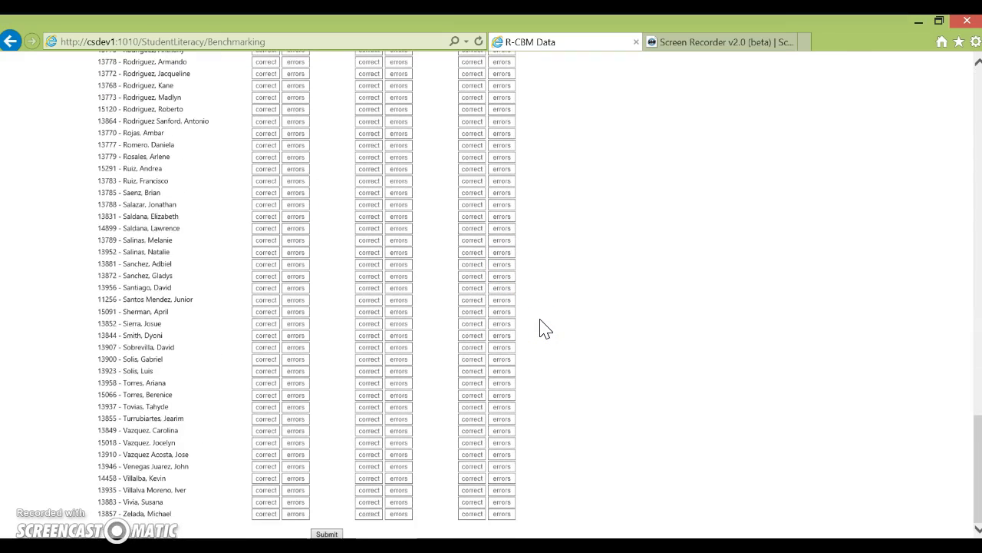
left_click(327, 533)
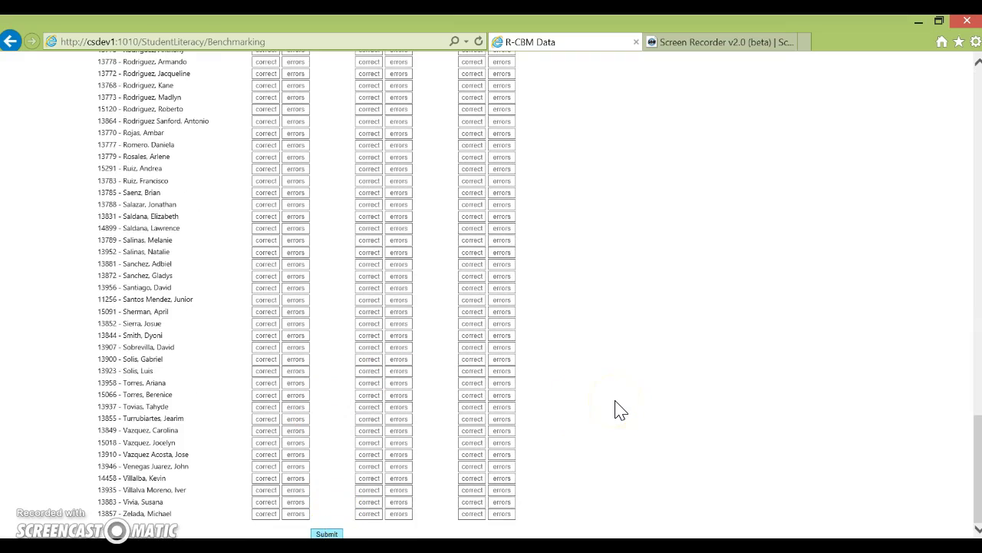
Step: Reload the students for the Southeast campus, 6th Grade and MAZE assessment
left_click(258, 89)
left_click(264, 167)
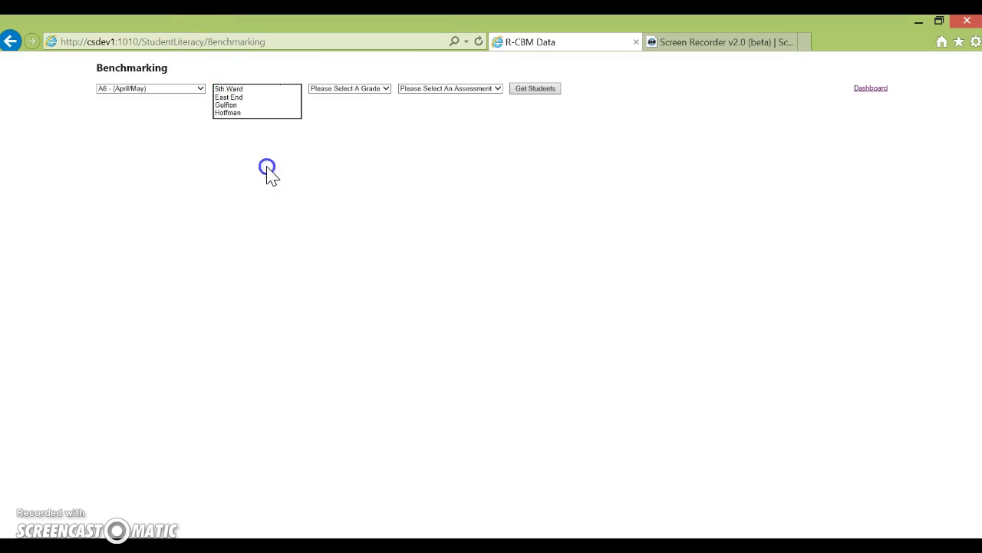
left_click(339, 89)
left_click(340, 96)
left_click(430, 89)
left_click(431, 96)
left_click(535, 90)
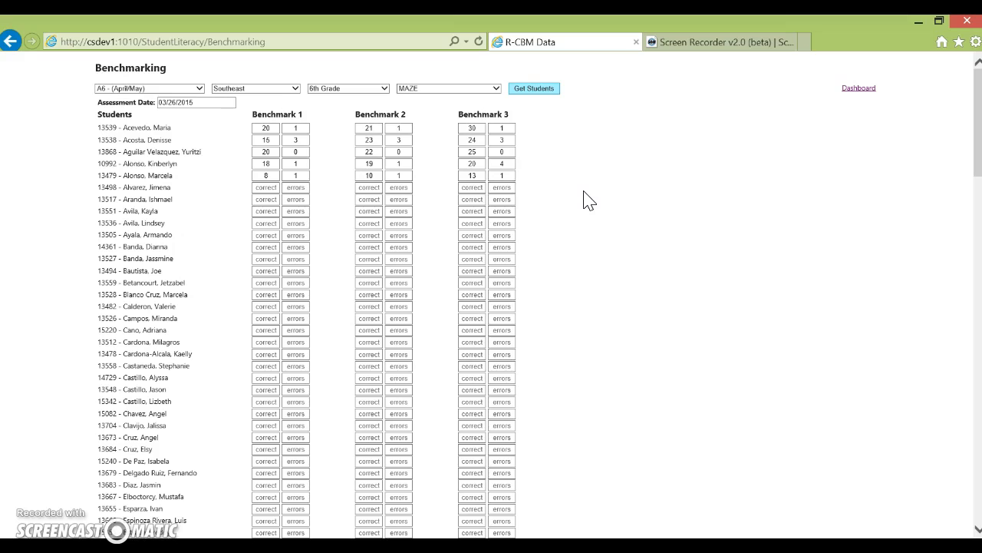
Step: Set the fifth student's correct score to 20 in all three benchmarks and submit the form
left_click(274, 176)
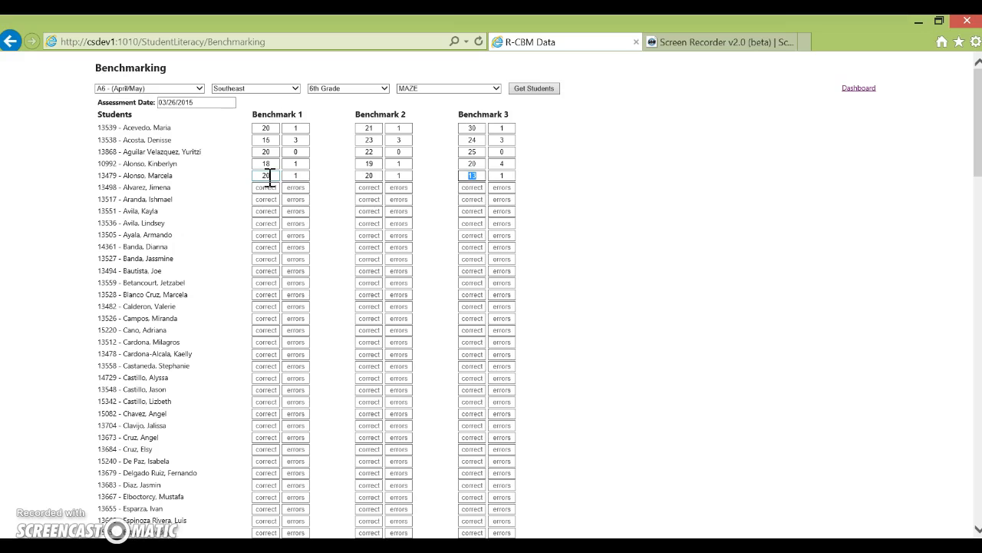
left_click(620, 259)
scroll(623, 263, "down", 20)
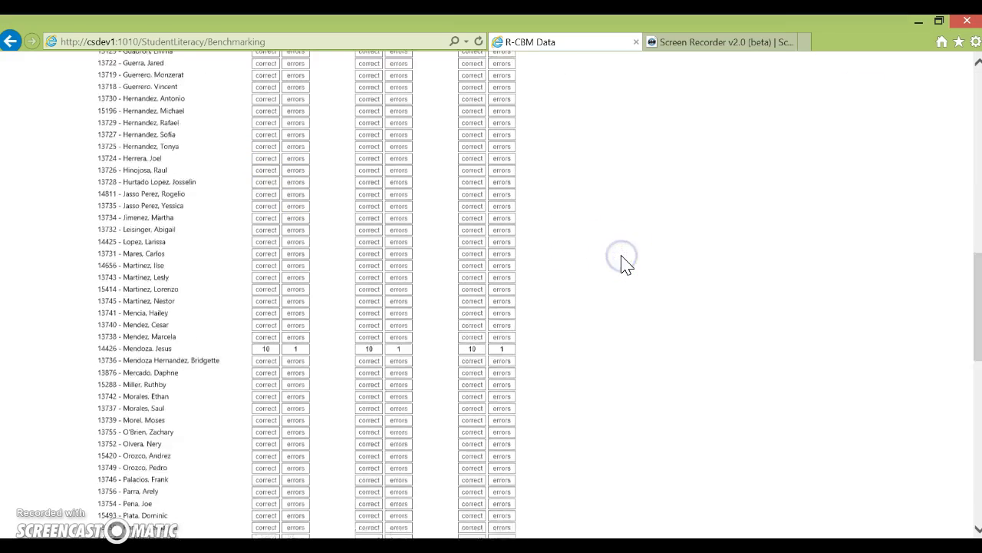
left_click(327, 533)
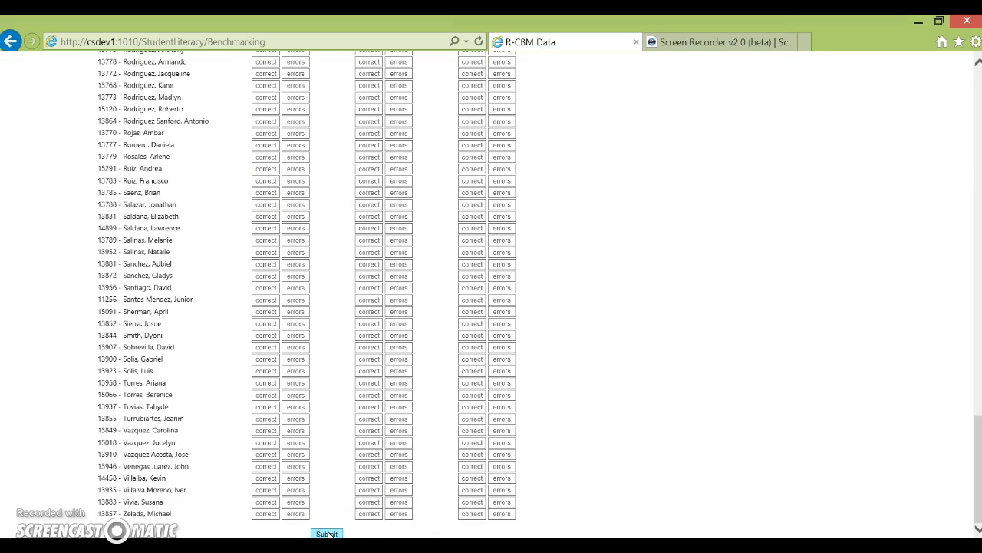
Step: Reload the Southeast 6th Grade MAZE students and look through the scores of the whole list
left_click(271, 89)
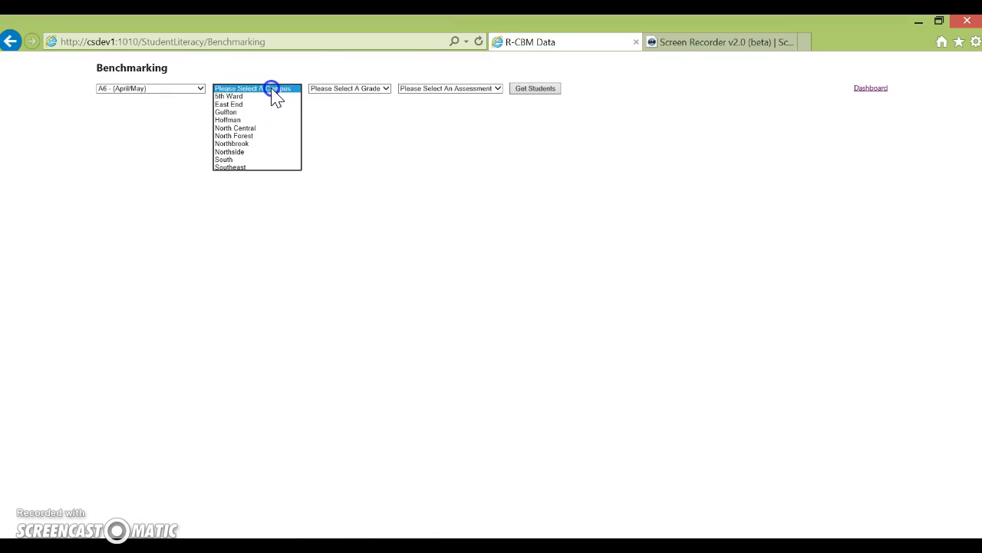
left_click(268, 167)
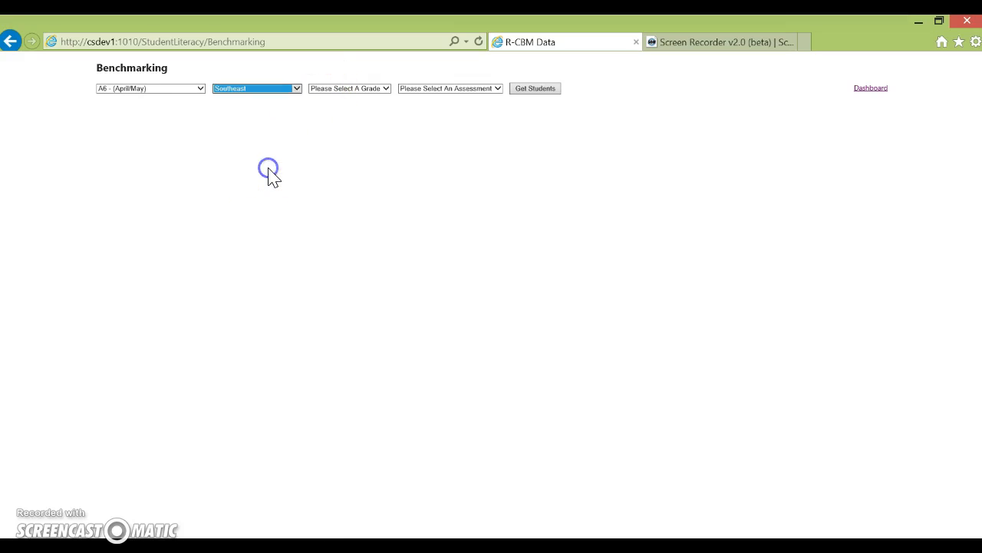
left_click(328, 89)
left_click(329, 102)
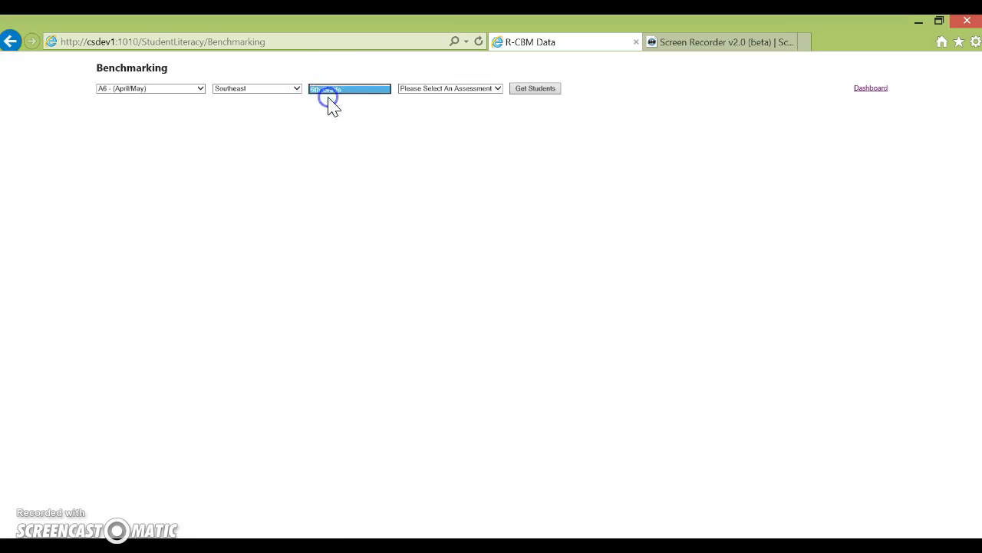
left_click(431, 90)
left_click(428, 98)
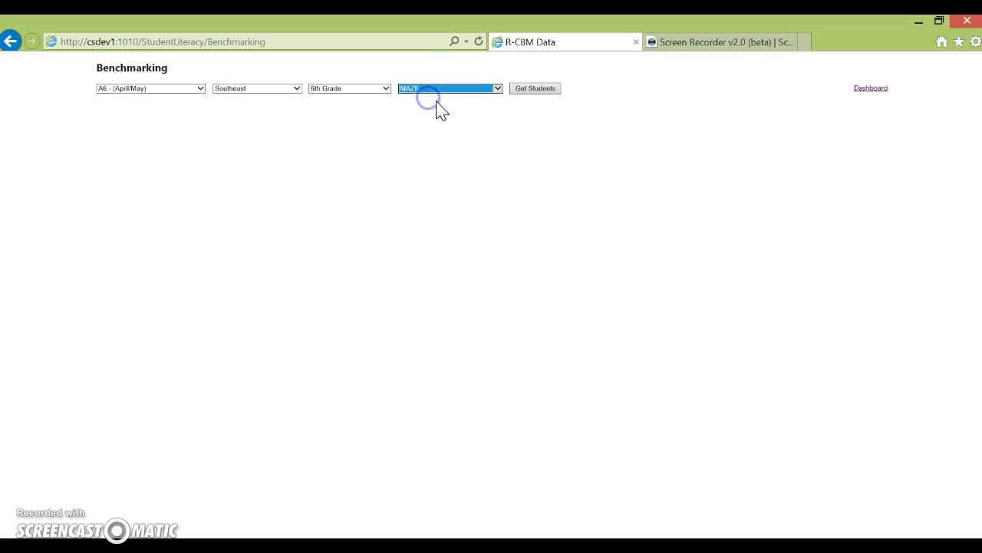
left_click(519, 90)
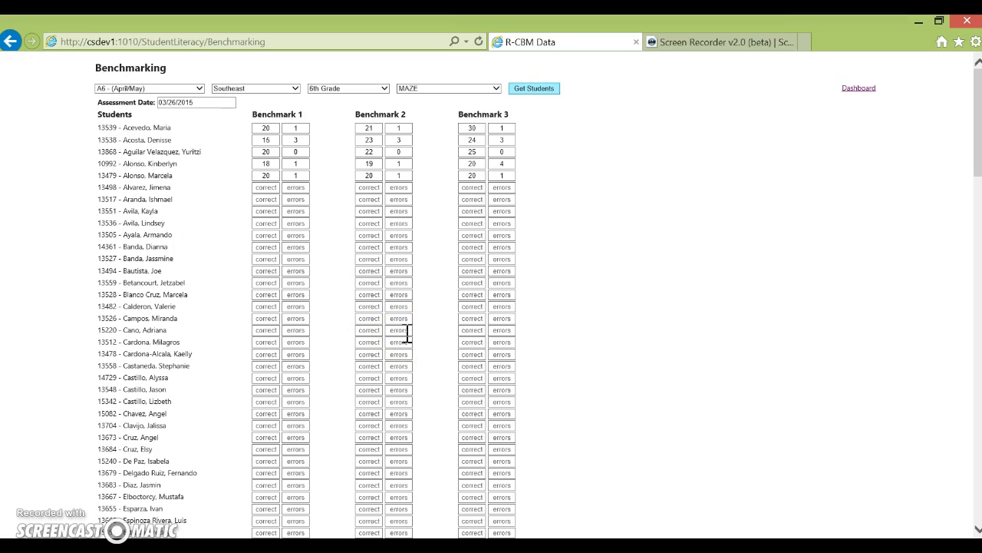
scroll(408, 331, "down", 1)
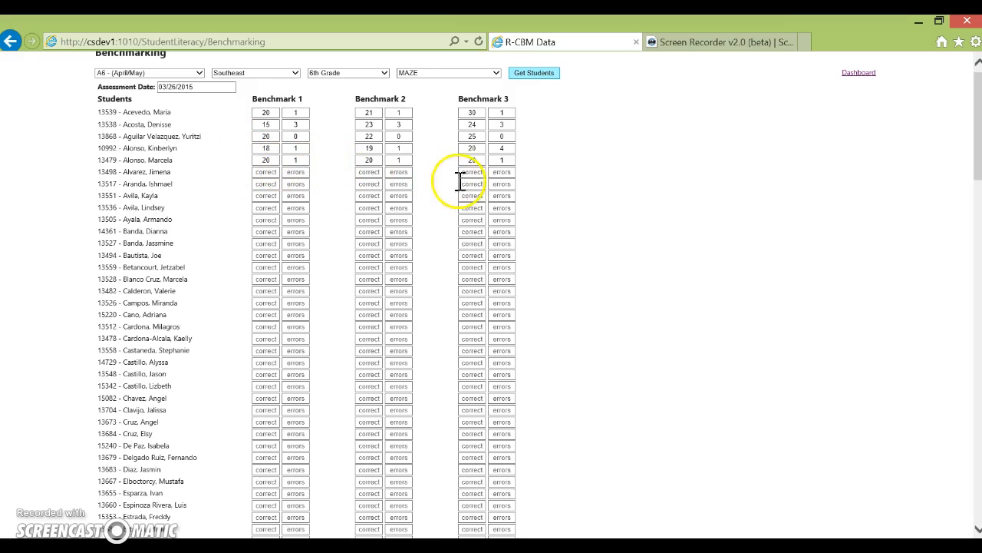
scroll(445, 274, "down", 15)
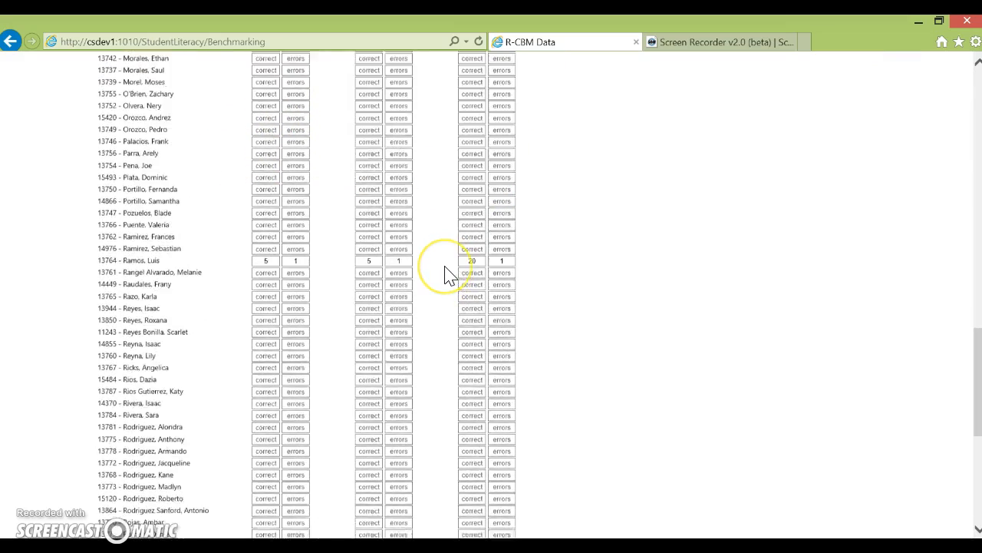
scroll(449, 274, "down", 6)
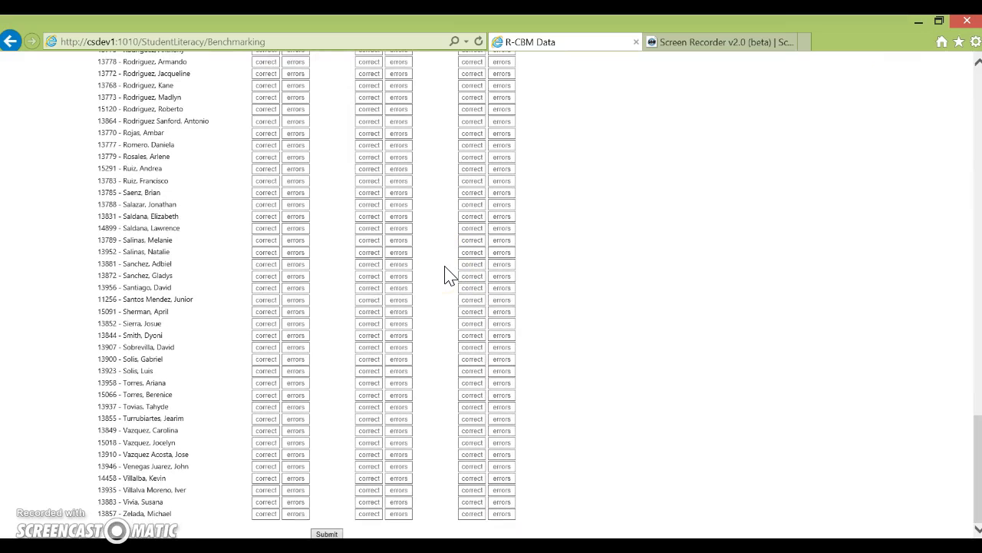
scroll(449, 274, "up", 20)
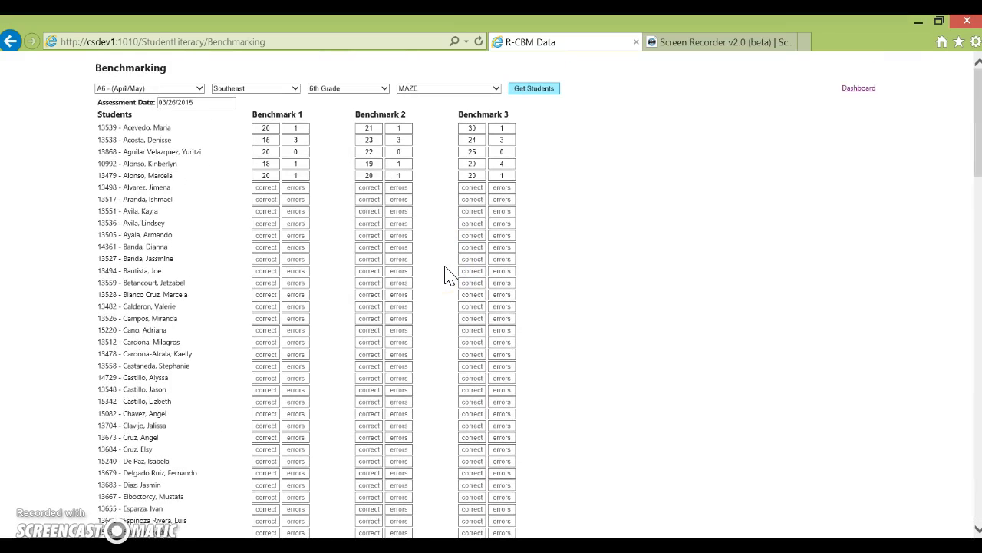
Step: Enter 20 correct in all three benchmarks for the sixth student, leaving the errors blank, and submit the form
left_click(264, 187)
left_click(267, 187)
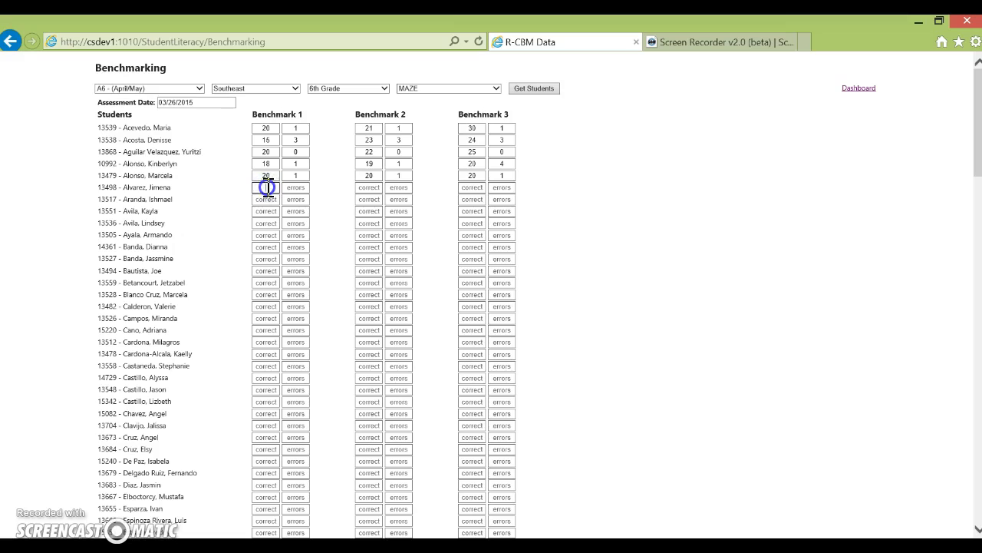
type("2")
key("Tab")
type("20")
key("Tab")
key("Tab")
left_click(724, 305)
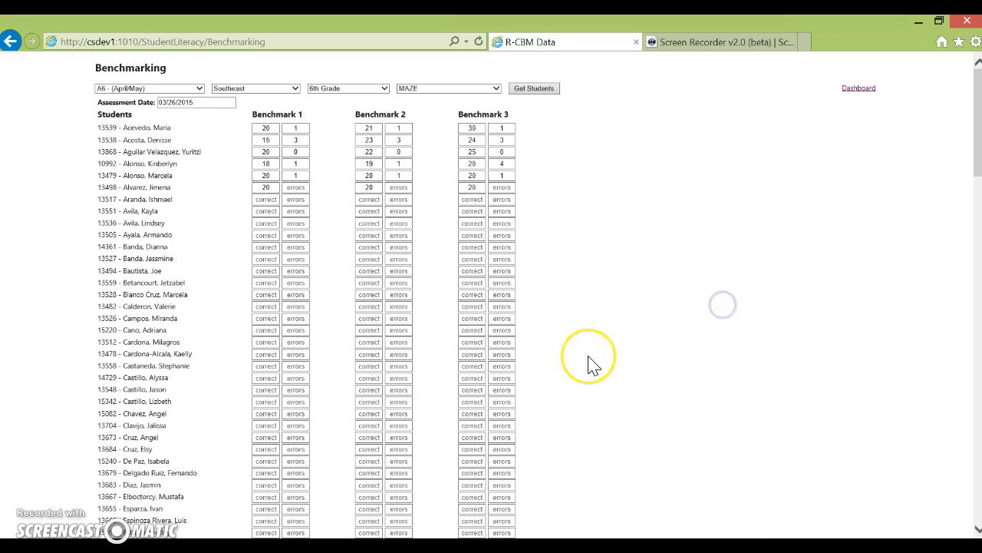
scroll(591, 366, "down", 20)
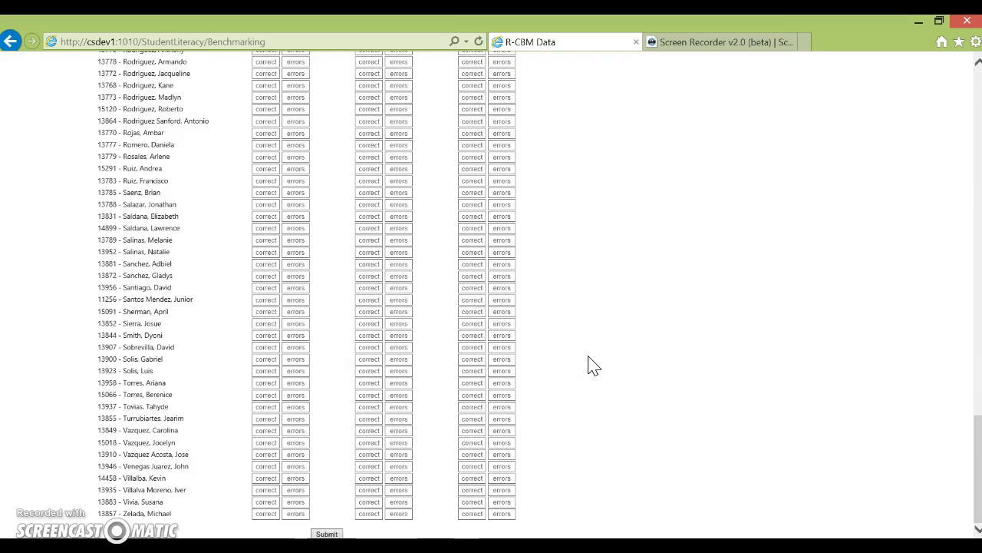
left_click(326, 532)
left_click(346, 467)
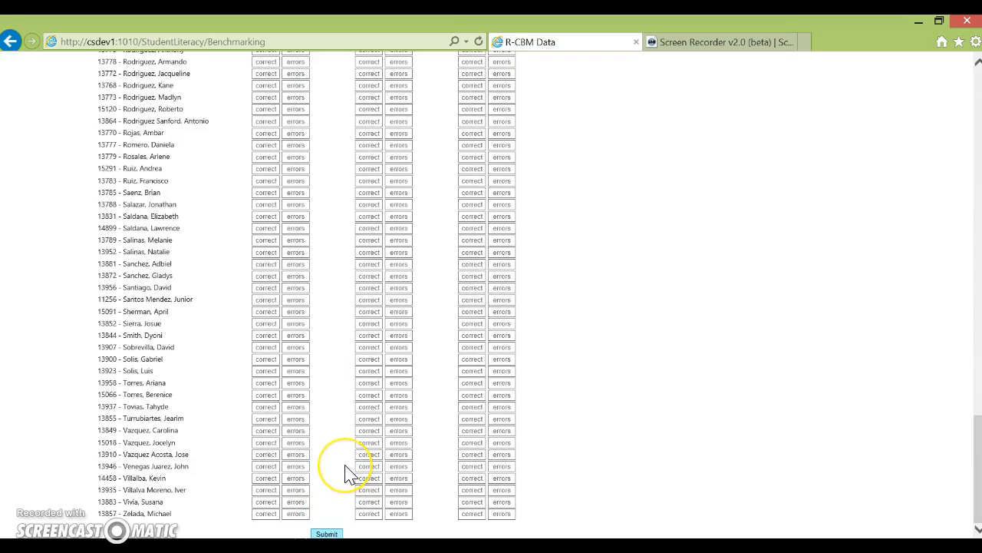
Step: Retrieve the student list again for Southeast, 6th Grade and MAZE
left_click(283, 89)
left_click(264, 167)
left_click(373, 88)
left_click(369, 96)
left_click(404, 89)
left_click(406, 92)
left_click(407, 91)
left_click(407, 100)
left_click(531, 88)
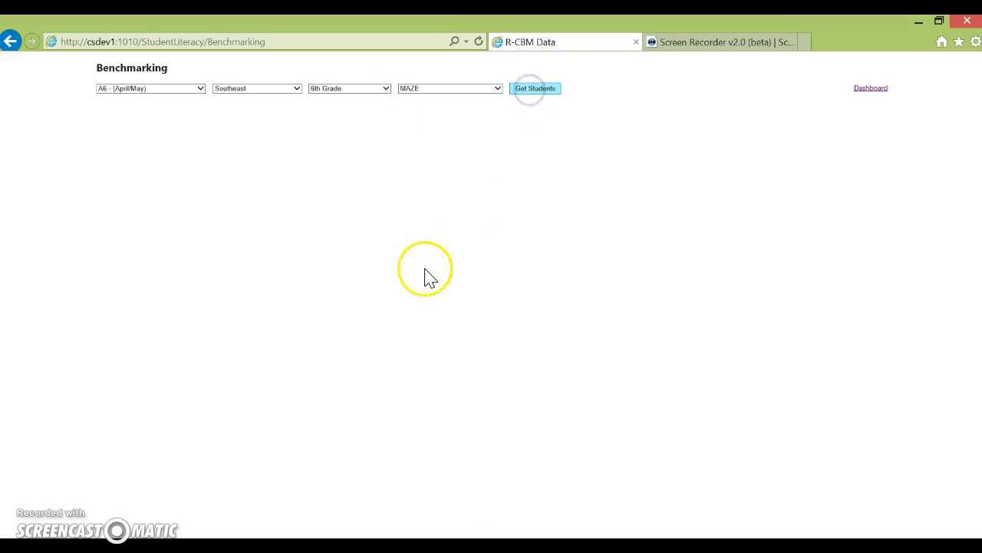